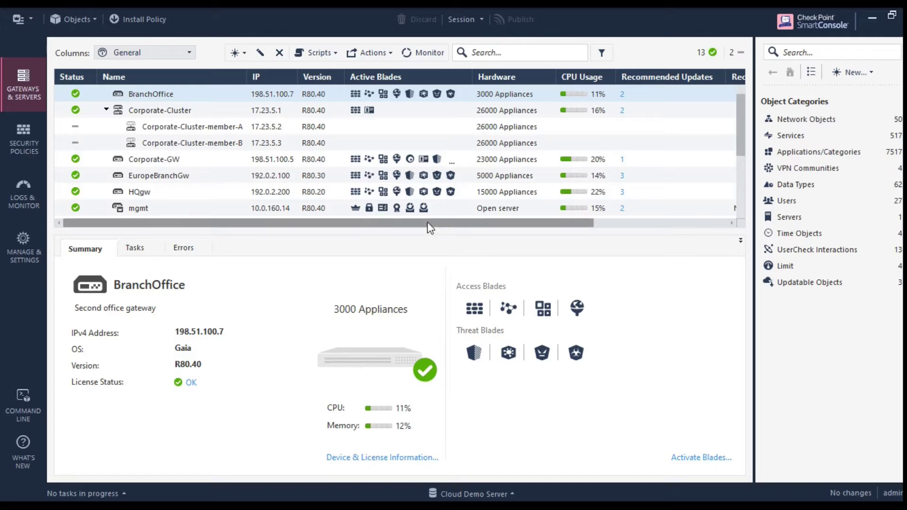
# - Review the summaries of Corporate-Cluster, its members A and B, Corporate-GW, EuropeBranchGw and HQgw, then open Corporate-GW's properties
pyautogui.moveTo(432, 222); pyautogui.dragTo(378, 218)
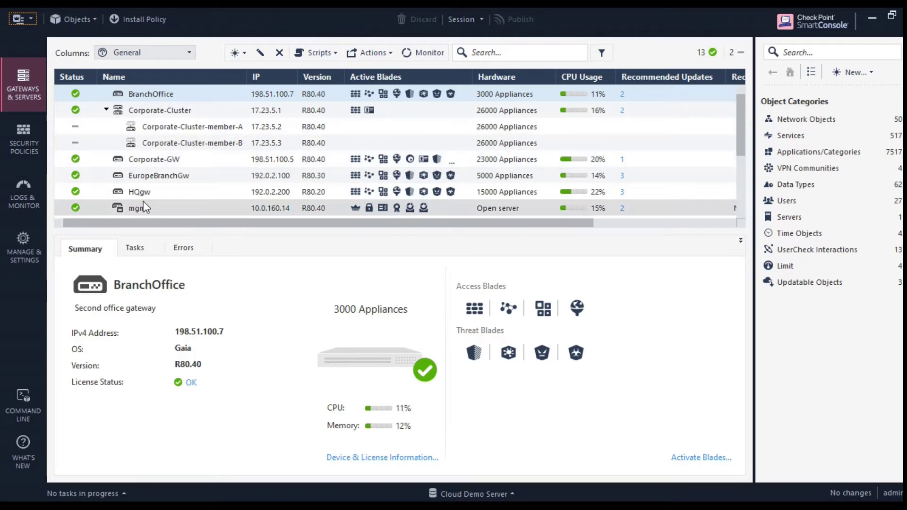
pyautogui.click(161, 111)
pyautogui.click(170, 127)
pyautogui.click(170, 143)
pyautogui.click(166, 160)
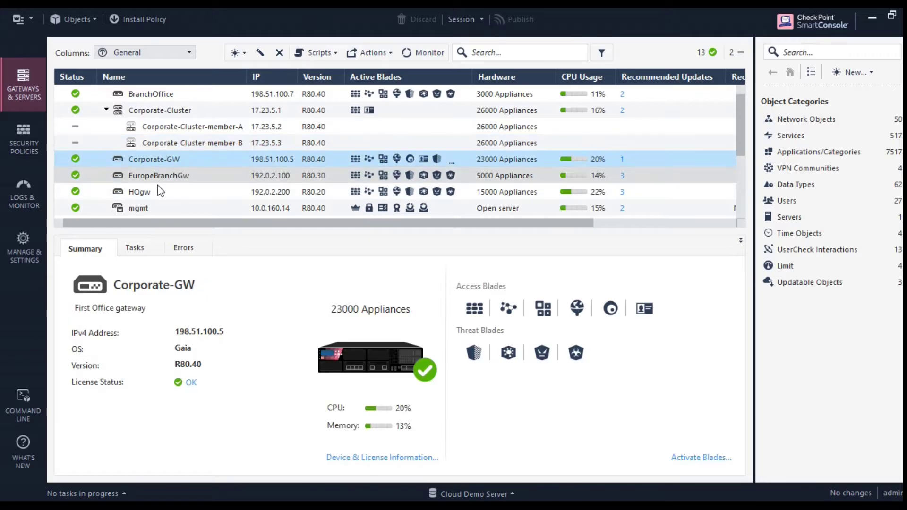
pyautogui.click(158, 179)
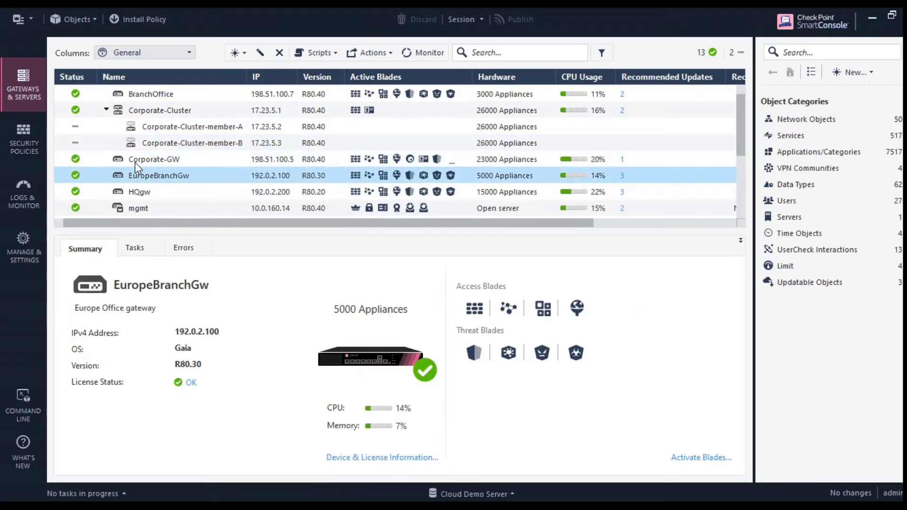
pyautogui.click(148, 194)
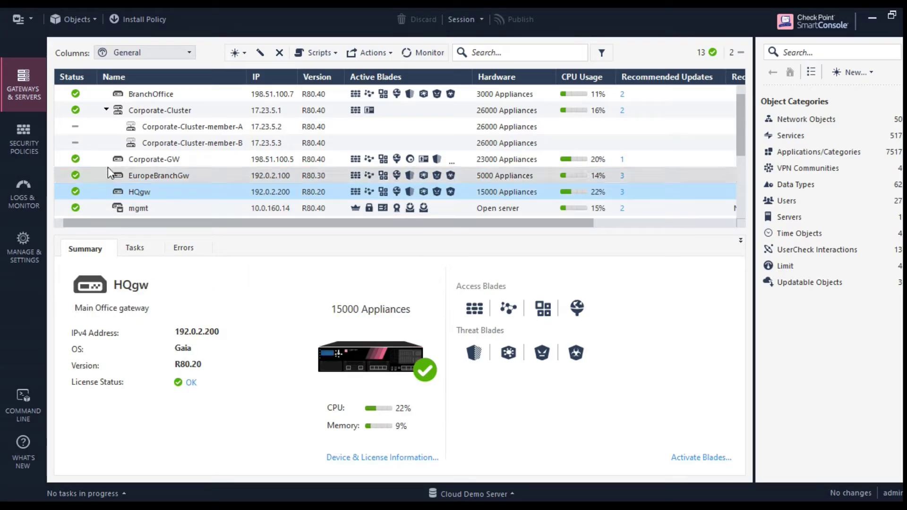
pyautogui.click(162, 160)
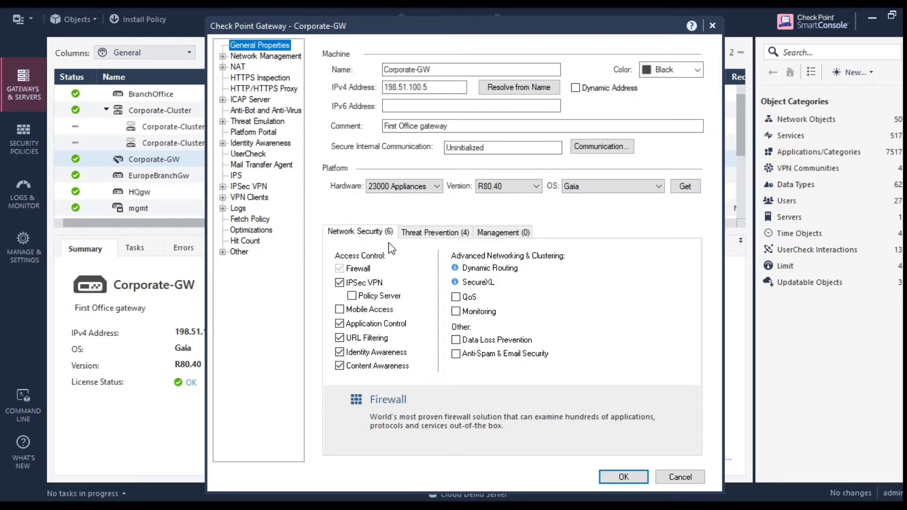
# - Review Corporate-GW's six enabled Network Security blades, including Application Control, URL Filtering and Identity Awareness
pyautogui.click(340, 283)
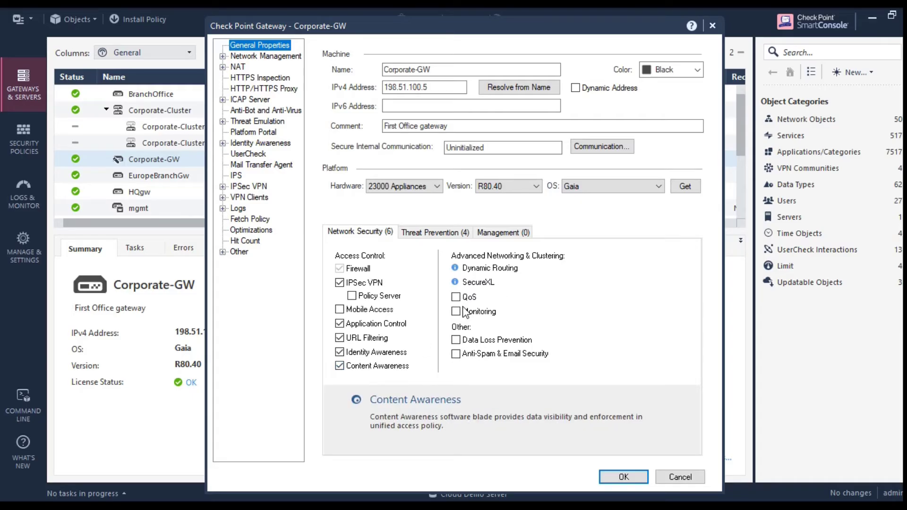
# - Read the IPS, Anti-Bot and Anti-Virus Threat Prevention blade descriptions, then confirm the gateway dialog with OK
pyautogui.click(443, 232)
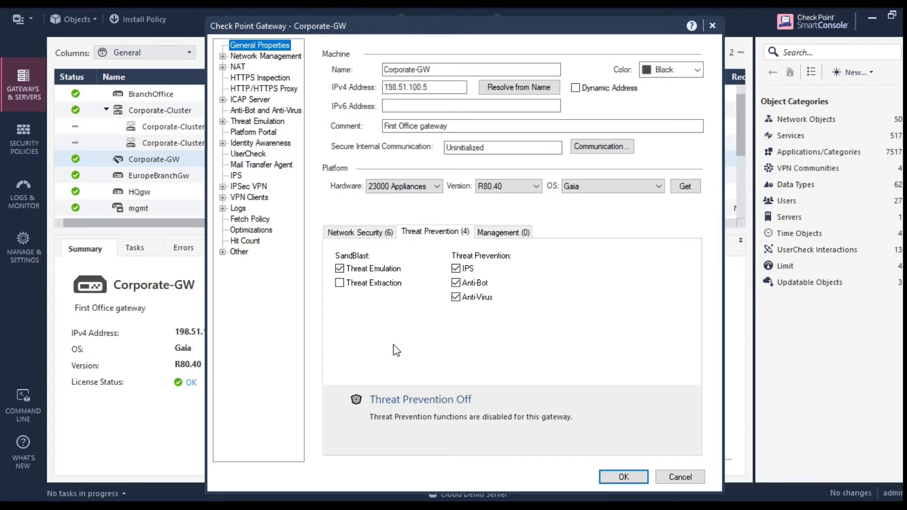
pyautogui.moveTo(474, 270)
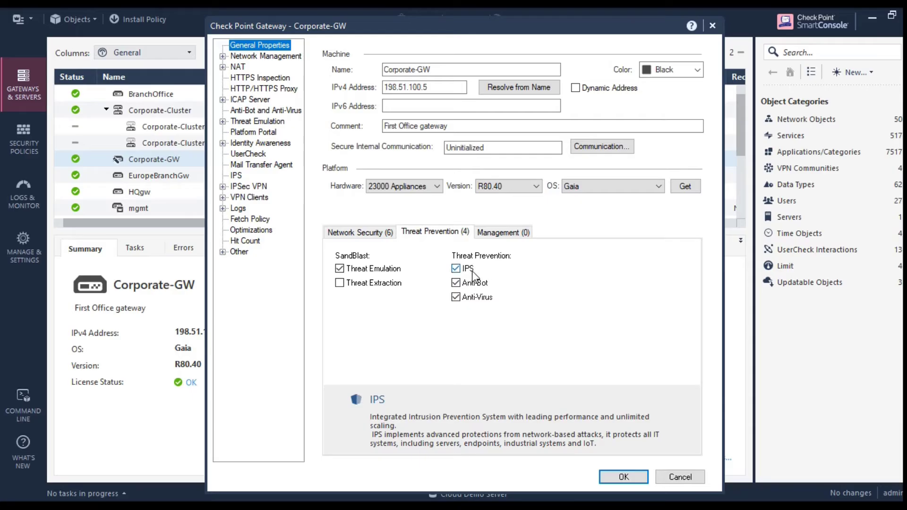
pyautogui.moveTo(472, 290)
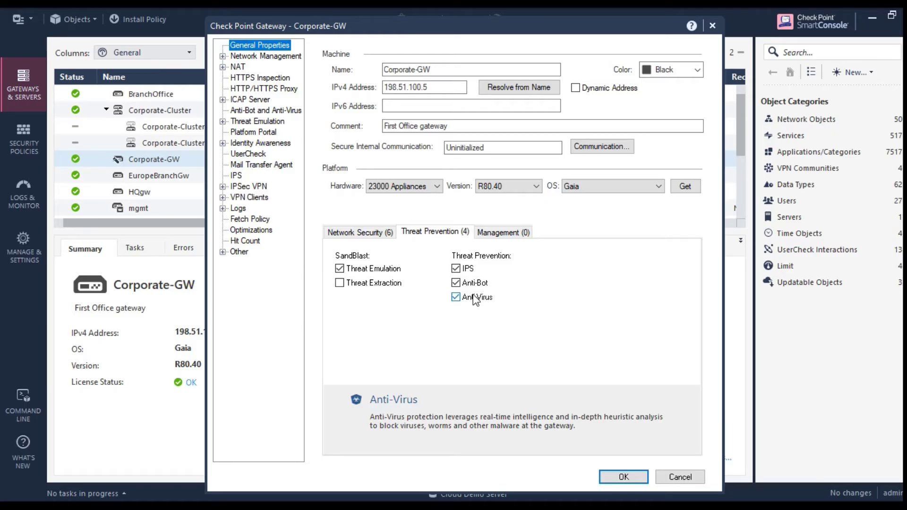
pyautogui.click(623, 477)
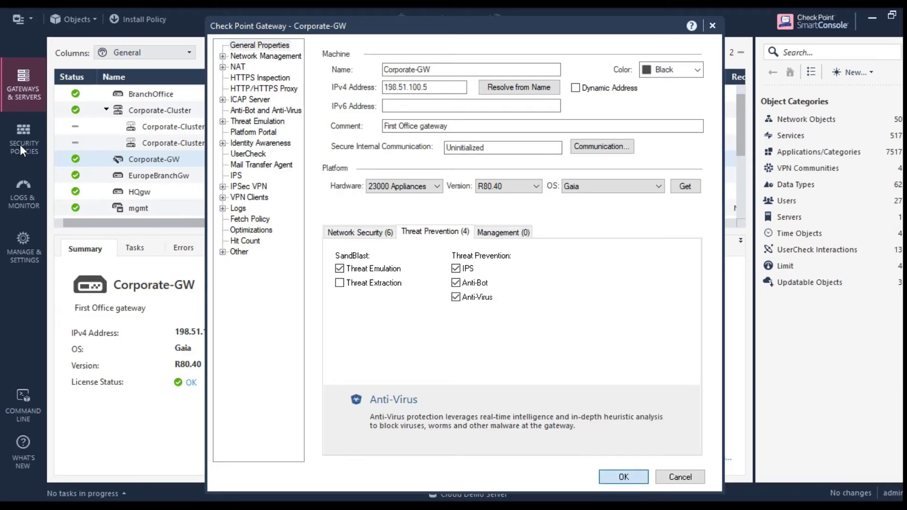
pyautogui.click(624, 478)
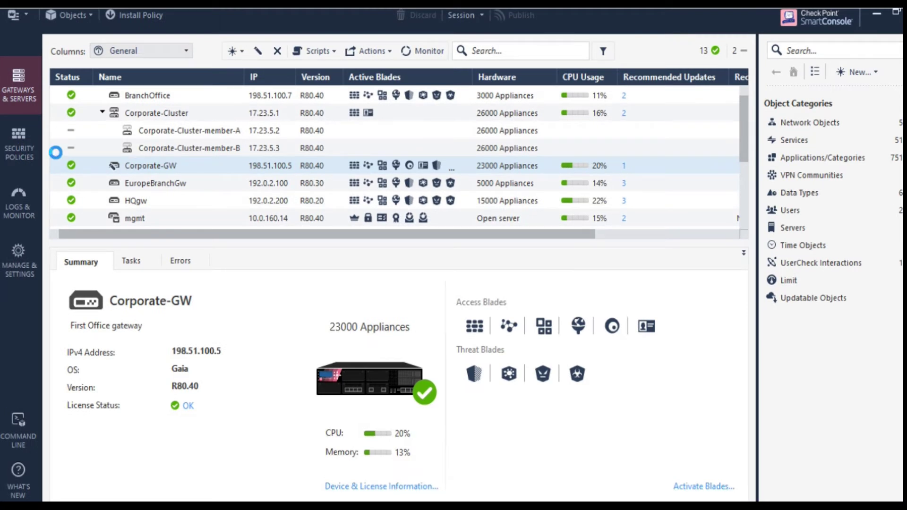
# - Show Corporate_Policy's Access Control rulebase under Security Policies and scroll across its columns
pyautogui.click(40, 156)
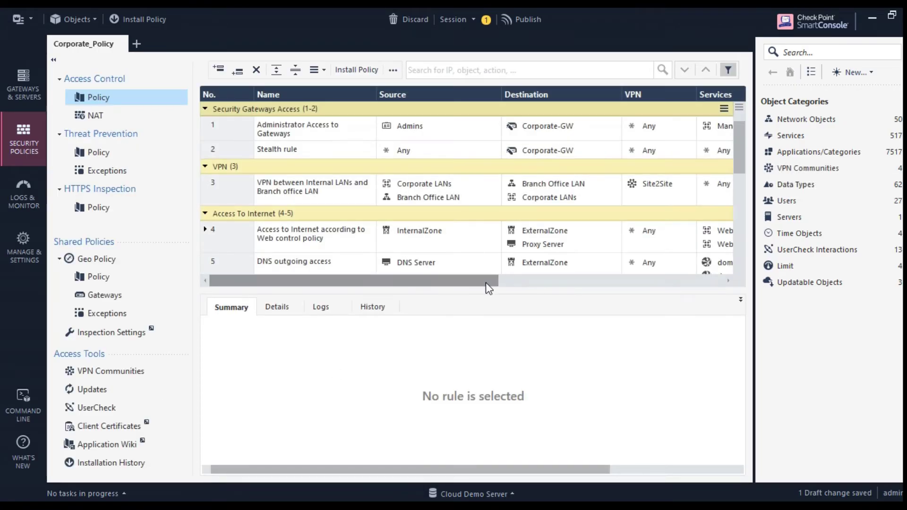
pyautogui.moveTo(478, 281); pyautogui.dragTo(426, 291)
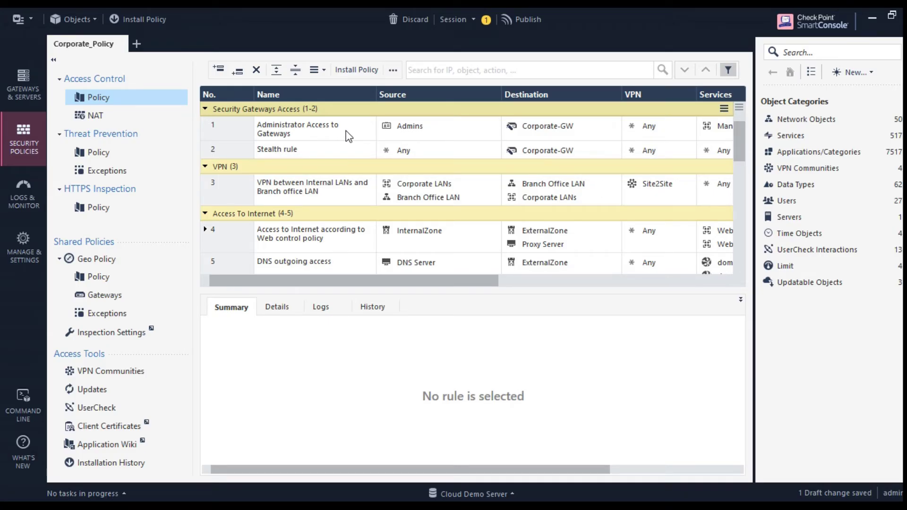
pyautogui.click(323, 132)
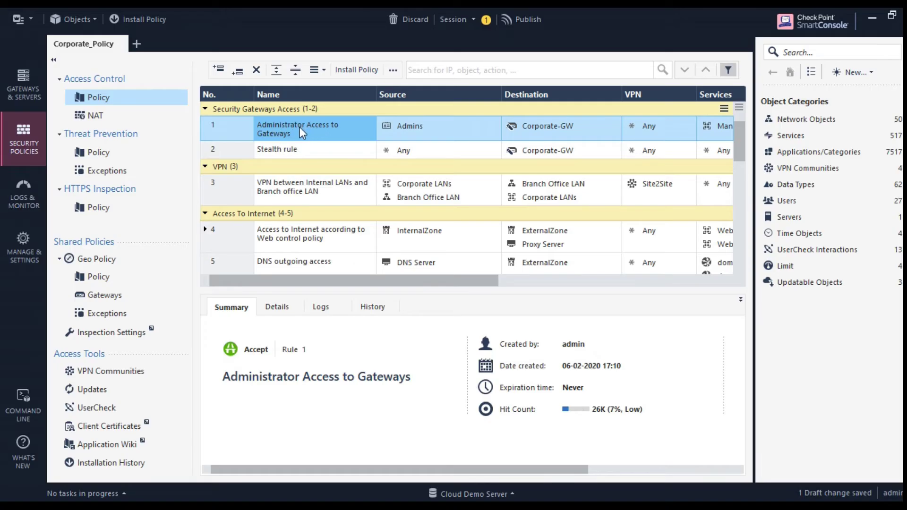
pyautogui.click(411, 126)
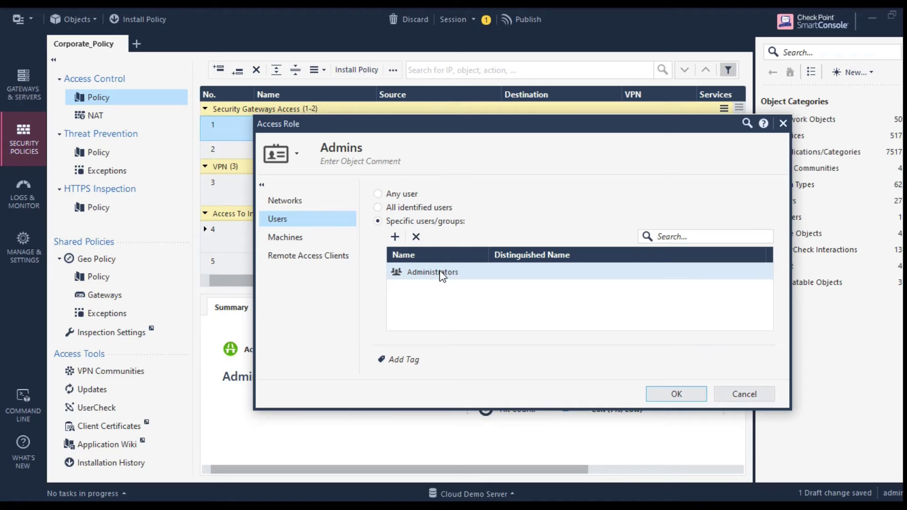
pyautogui.click(765, 395)
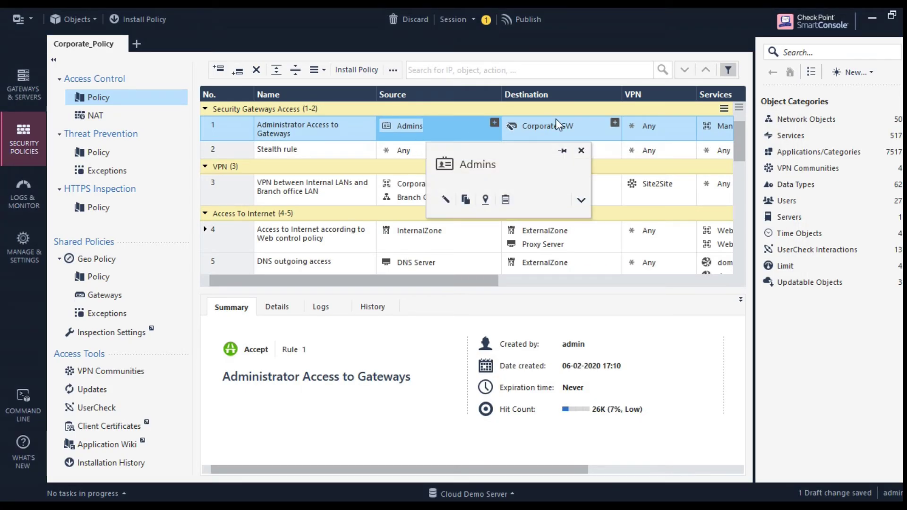
pyautogui.click(563, 124)
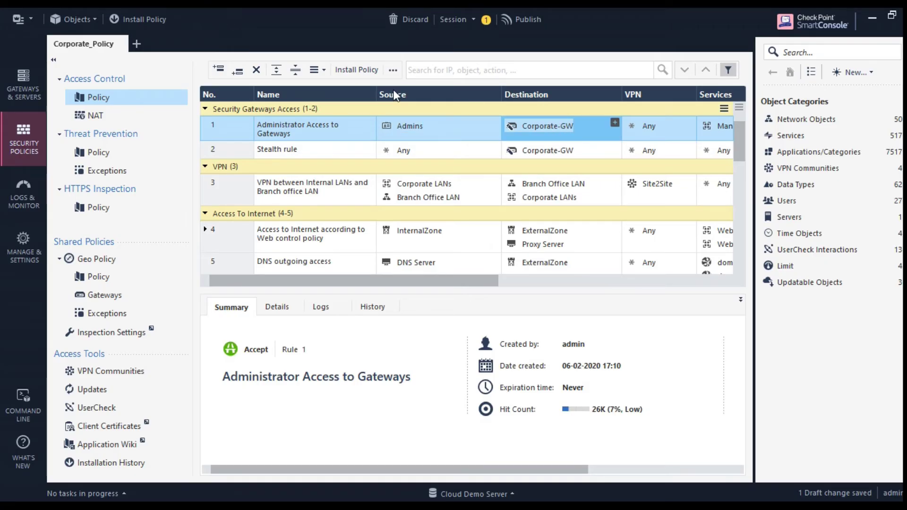
pyautogui.moveTo(482, 281); pyautogui.dragTo(608, 296)
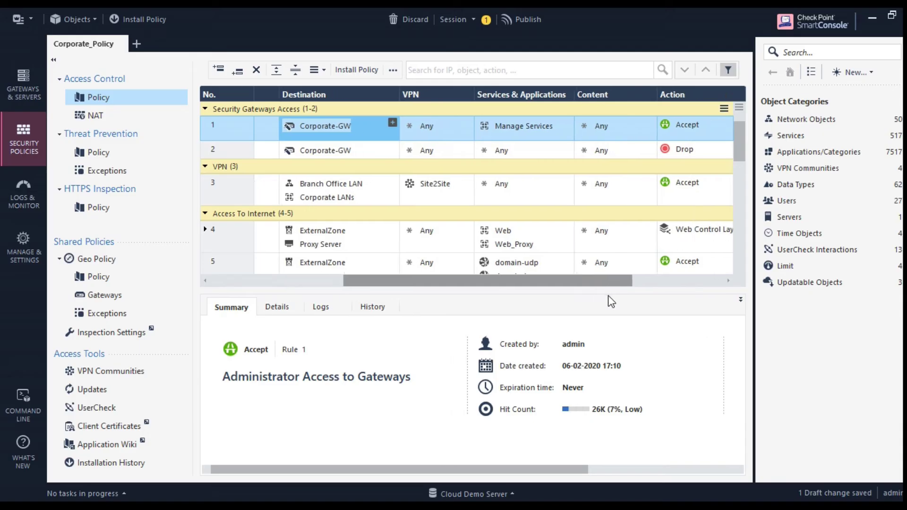
pyautogui.click(509, 126)
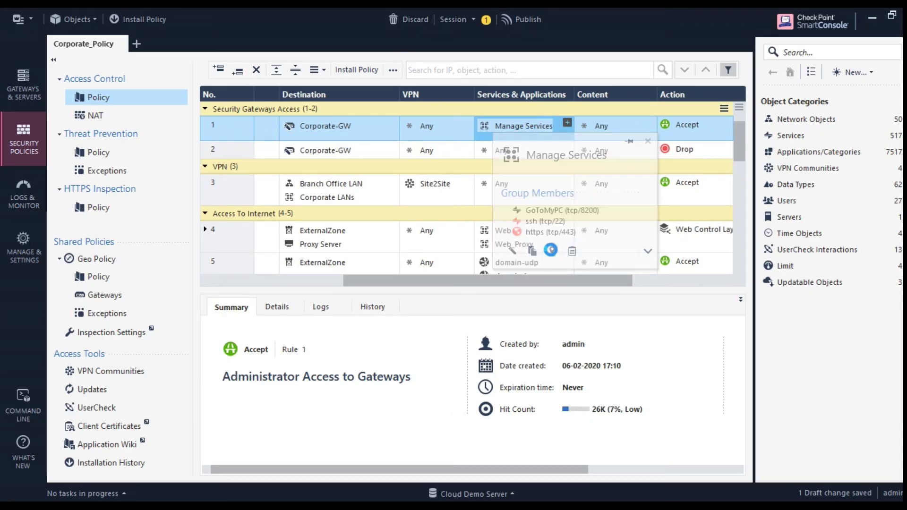
pyautogui.click(512, 250)
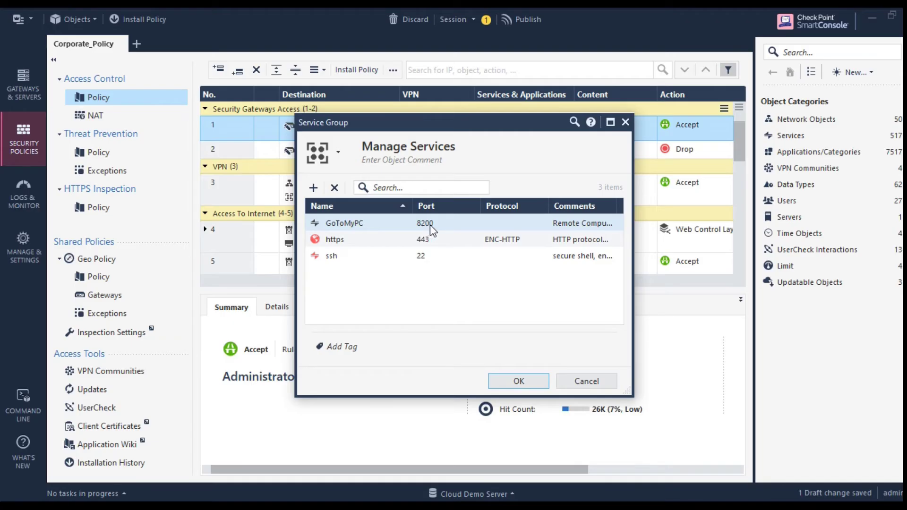
pyautogui.click(520, 381)
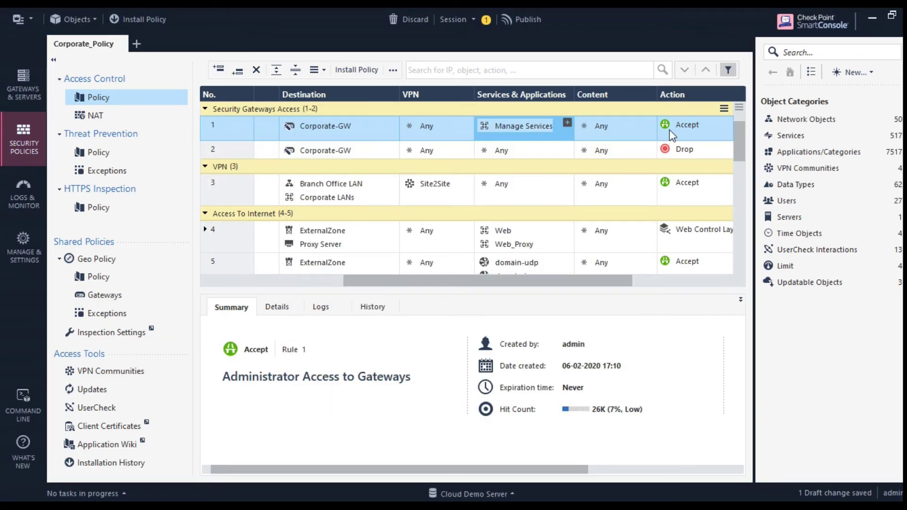
pyautogui.moveTo(601, 280); pyautogui.dragTo(699, 292)
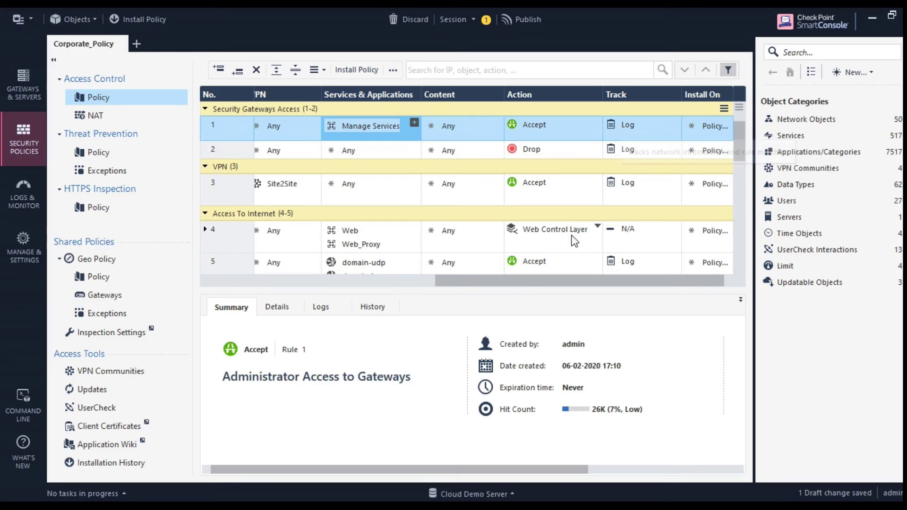
# - Scroll the rulebase and show the Stealth rule's details in the summary
pyautogui.moveTo(557, 282); pyautogui.dragTo(339, 283)
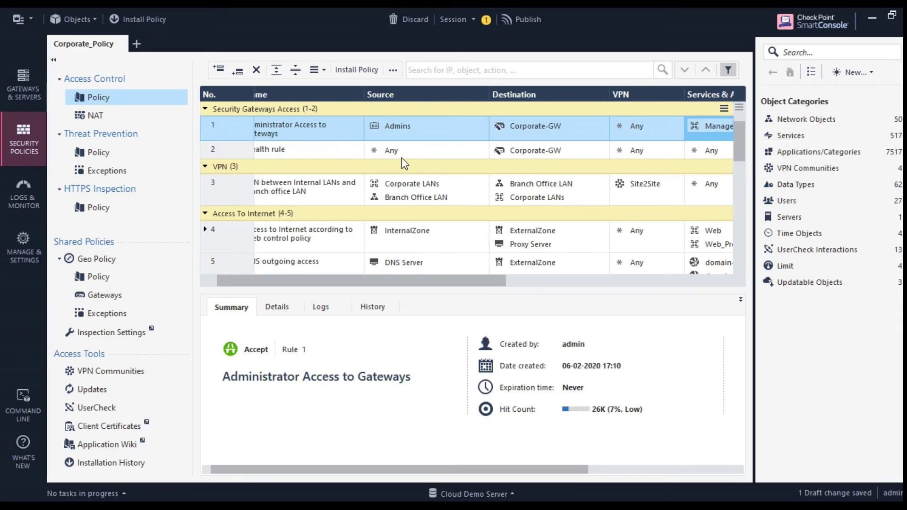
pyautogui.click(425, 154)
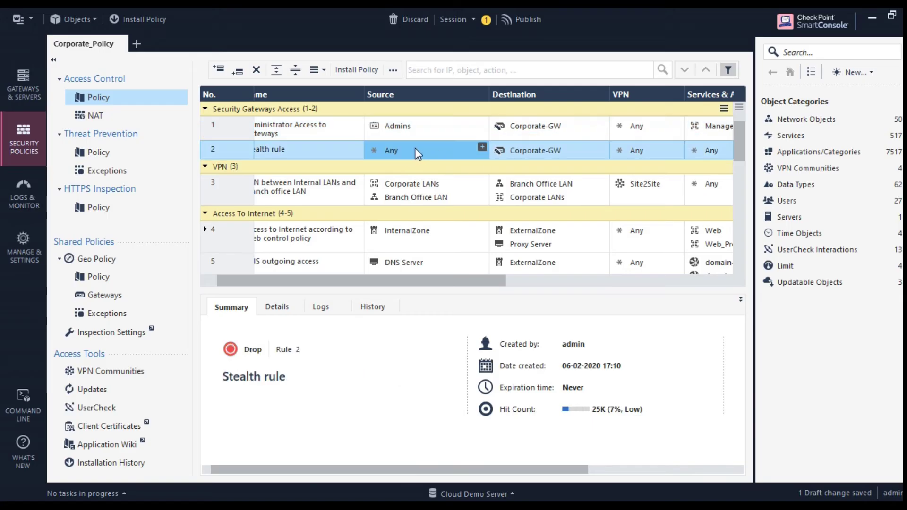
pyautogui.moveTo(543, 160)
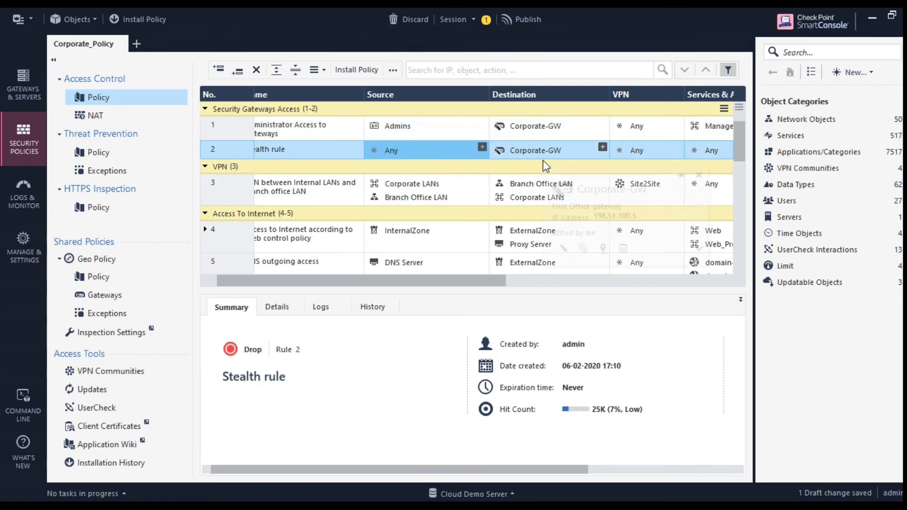
# - Inspect rule 1, Administrator Access to Gateways, including its Corporate-GW destination
pyautogui.moveTo(492, 279); pyautogui.dragTo(617, 285)
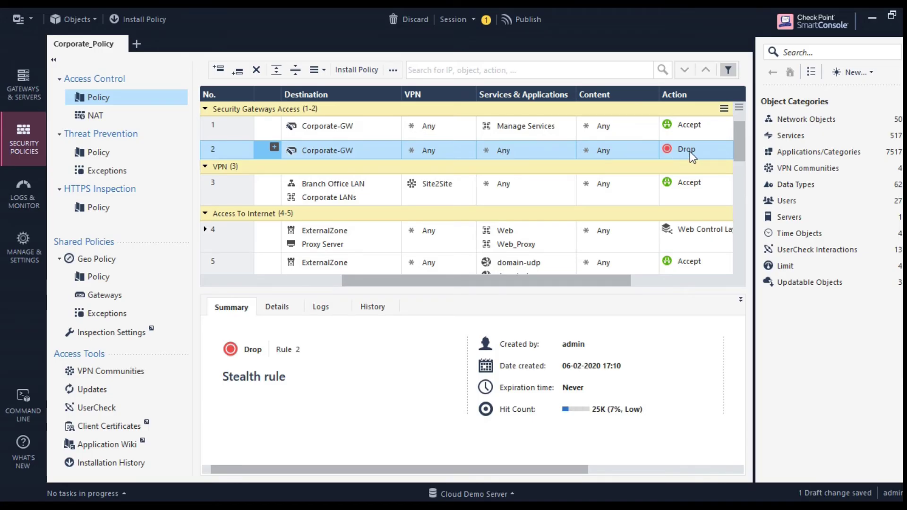
pyautogui.click(447, 139)
pyautogui.keyDown('ctrl'); pyautogui.click(461, 141); pyautogui.keyUp('ctrl')
pyautogui.click(453, 127)
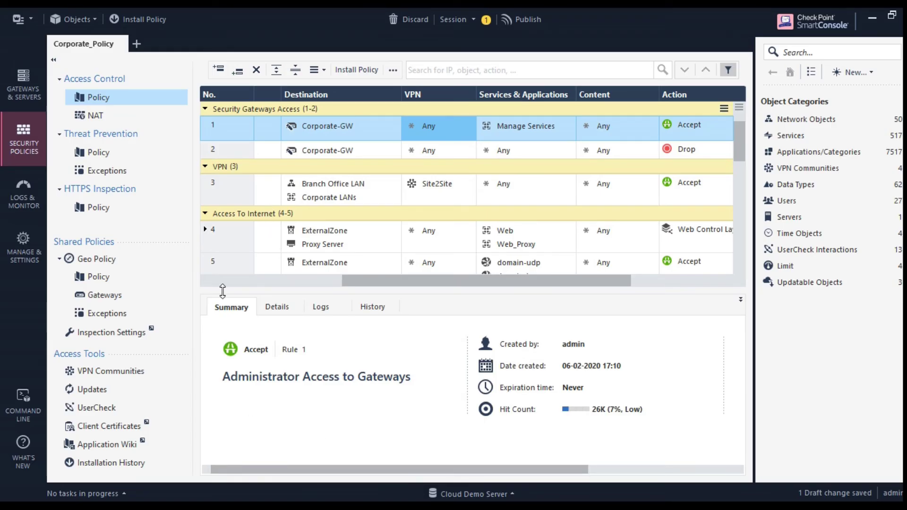
pyautogui.click(303, 128)
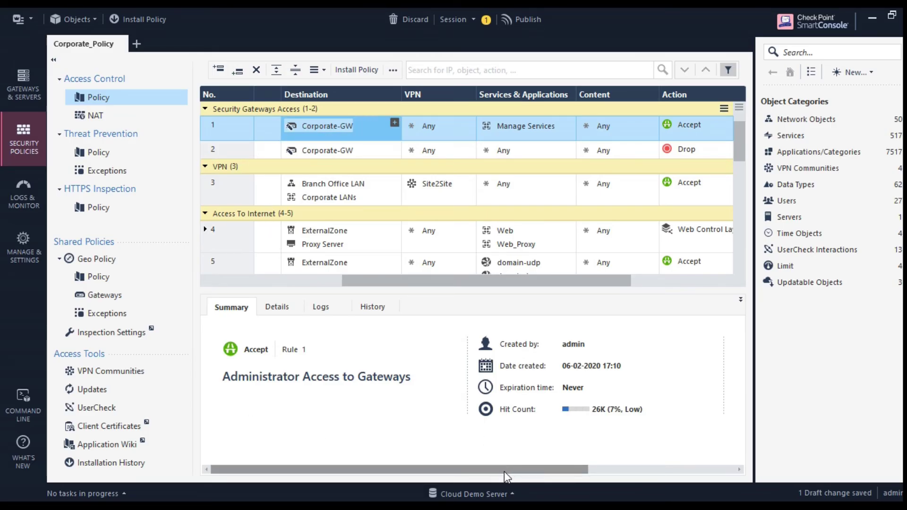
pyautogui.moveTo(504, 472); pyautogui.dragTo(552, 469)
# - Show the Stealth rule's Drop summary again, then select VPN rule 3
pyautogui.moveTo(488, 281); pyautogui.dragTo(354, 281)
pyautogui.click(359, 152)
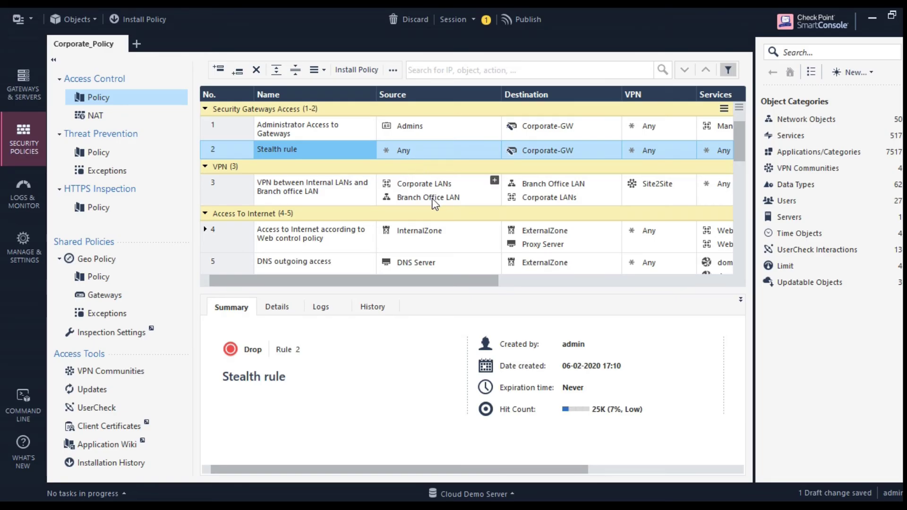
pyautogui.click(432, 183)
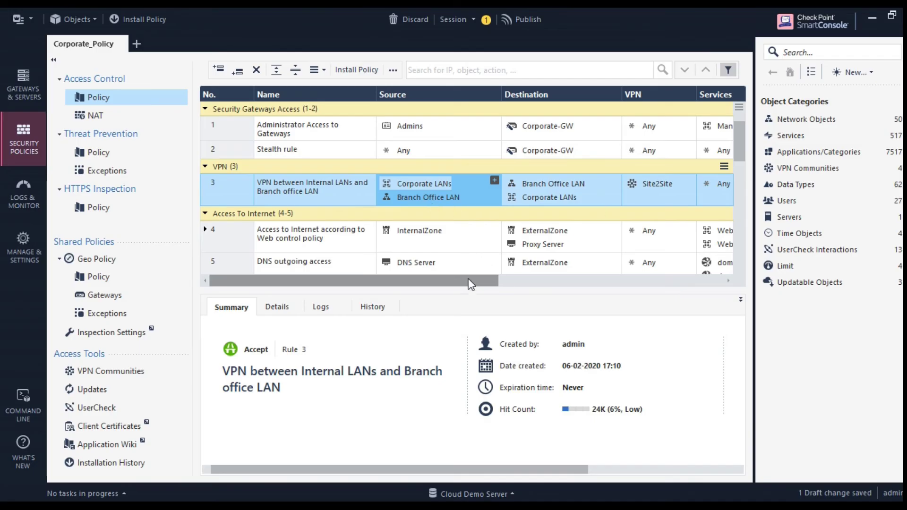
# - View VPN rule 3's source networks and its Accept action and Track columns over the Site2Site community
pyautogui.moveTo(468, 281); pyautogui.dragTo(646, 280)
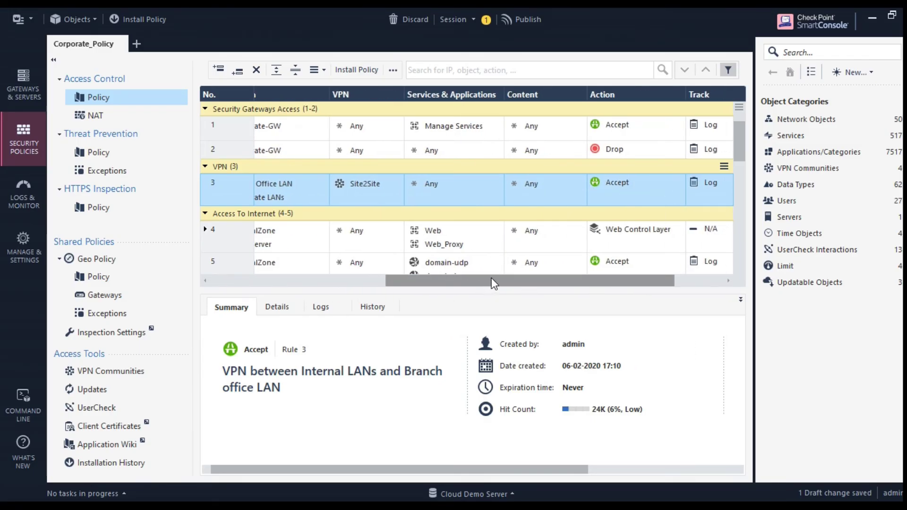
pyautogui.moveTo(491, 278); pyautogui.dragTo(393, 280)
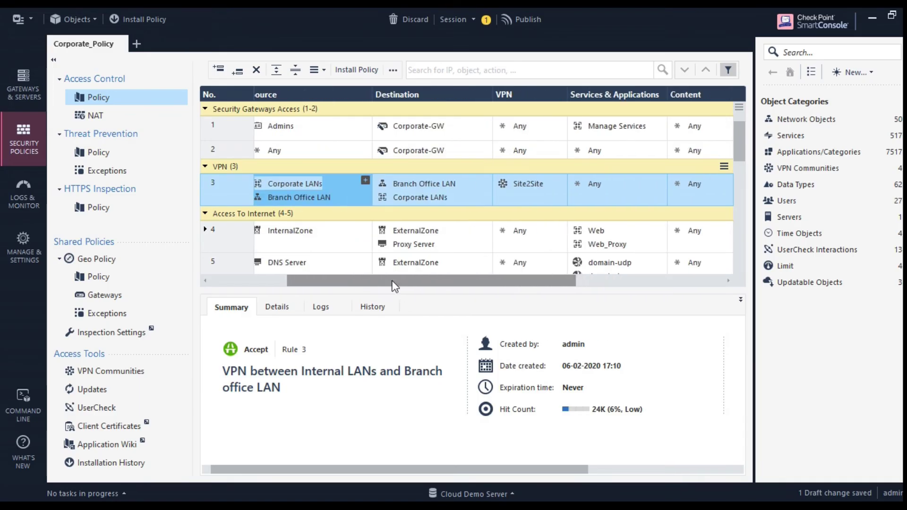
pyautogui.click(331, 183)
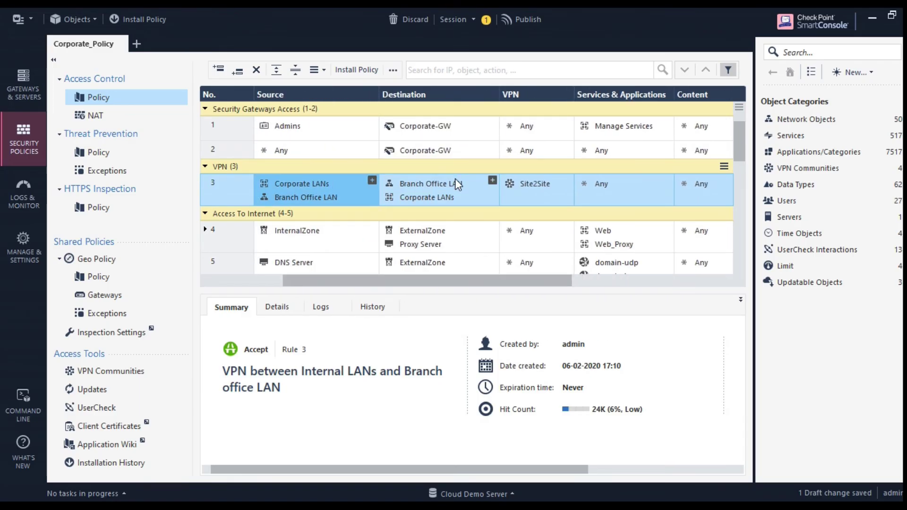
pyautogui.moveTo(513, 281); pyautogui.dragTo(614, 281)
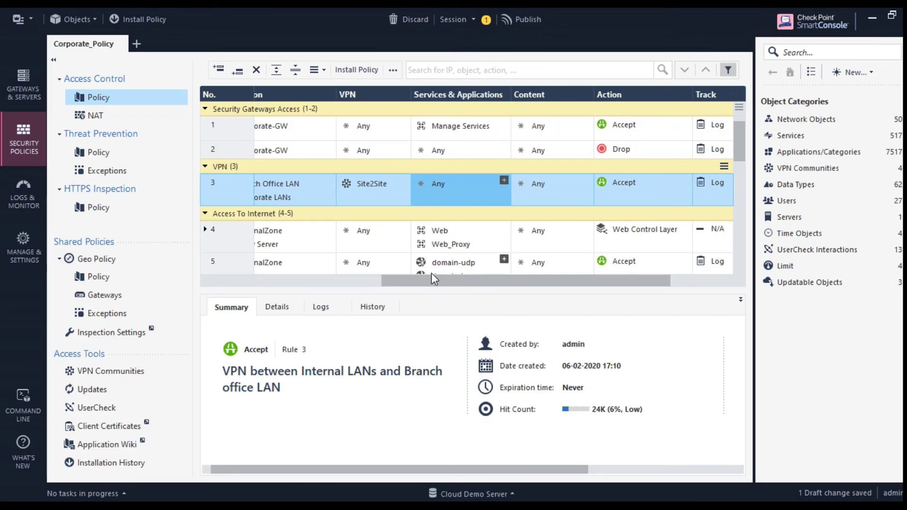
pyautogui.moveTo(431, 280); pyautogui.dragTo(260, 281)
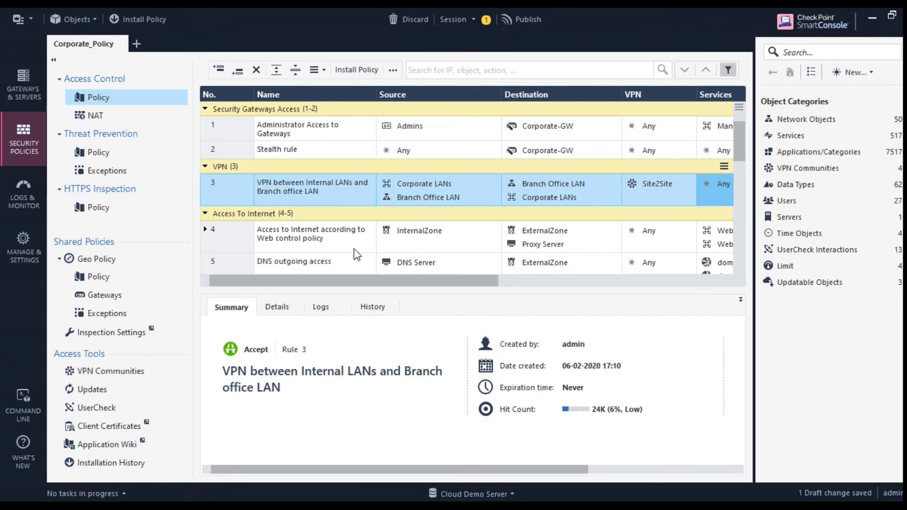
pyautogui.moveTo(735, 133)
pyautogui.mouseDown()
pyautogui.moveTo(737, 173)
pyautogui.moveTo(747, 122)
pyautogui.mouseUp()
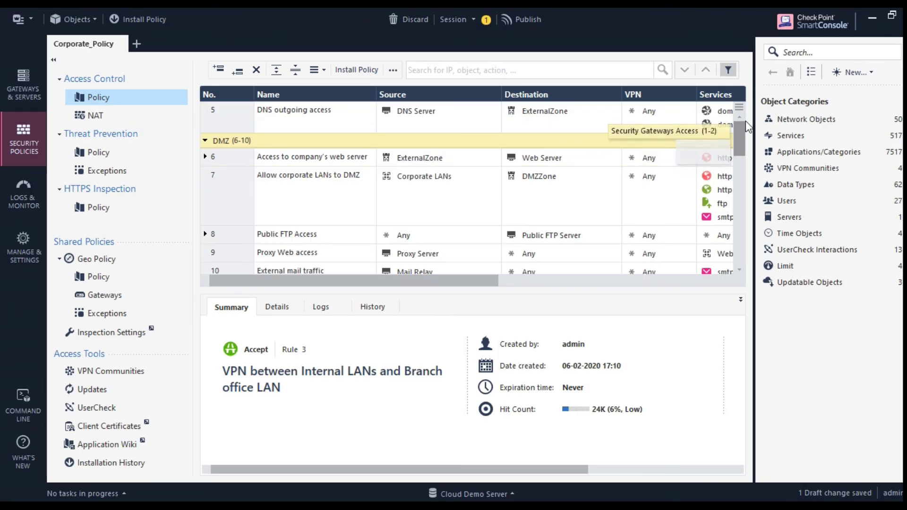
# - Step through rules 1 to 5 with the Down arrow, view their actions, then reselect the Stealth rule
pyautogui.click(245, 129)
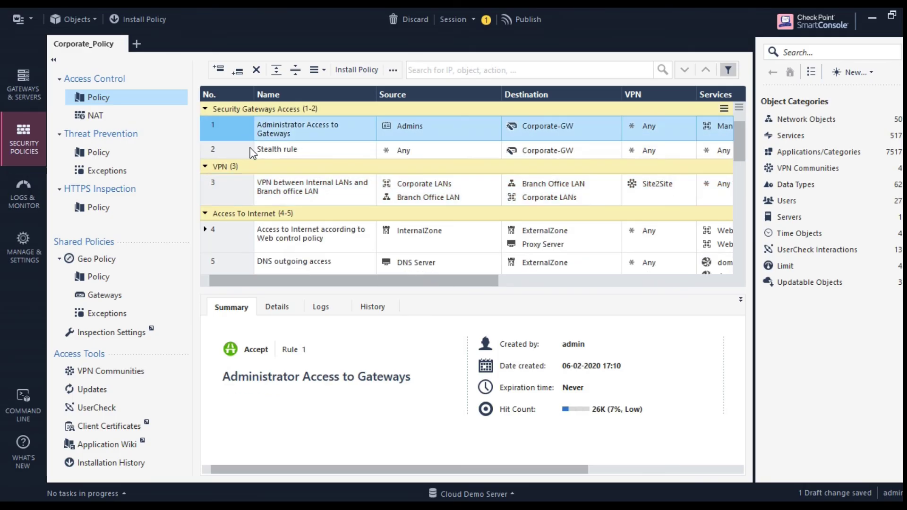
pyautogui.press('Down')
pyautogui.press('Down')
pyautogui.press('Down')
pyautogui.press('Down')
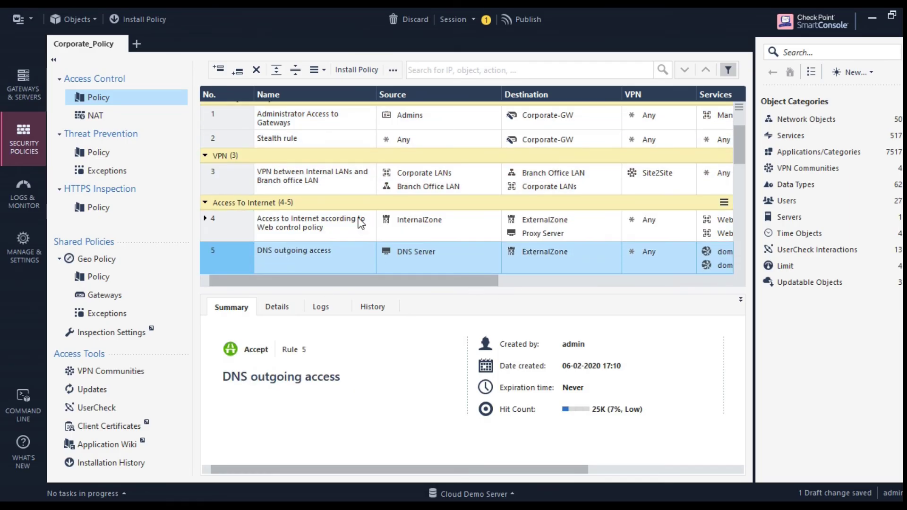
pyautogui.moveTo(480, 284); pyautogui.dragTo(645, 232)
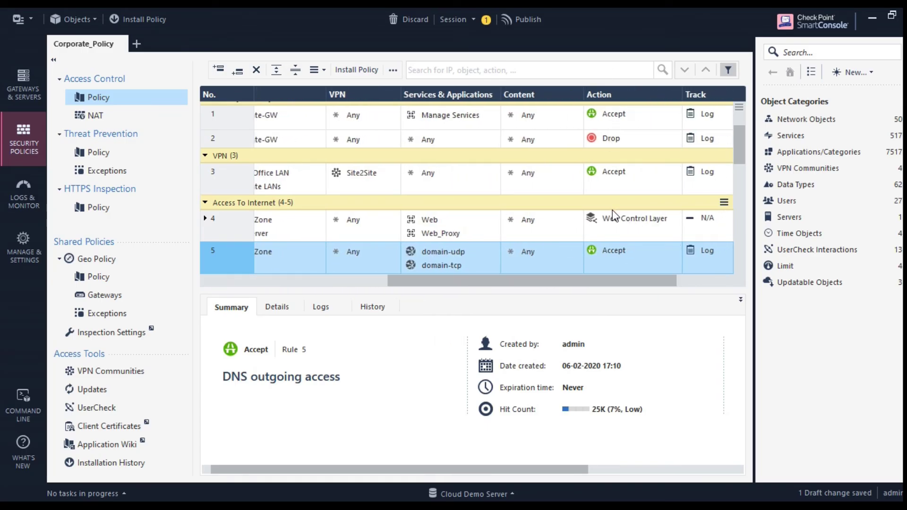
pyautogui.moveTo(540, 279); pyautogui.dragTo(372, 279)
pyautogui.click(367, 134)
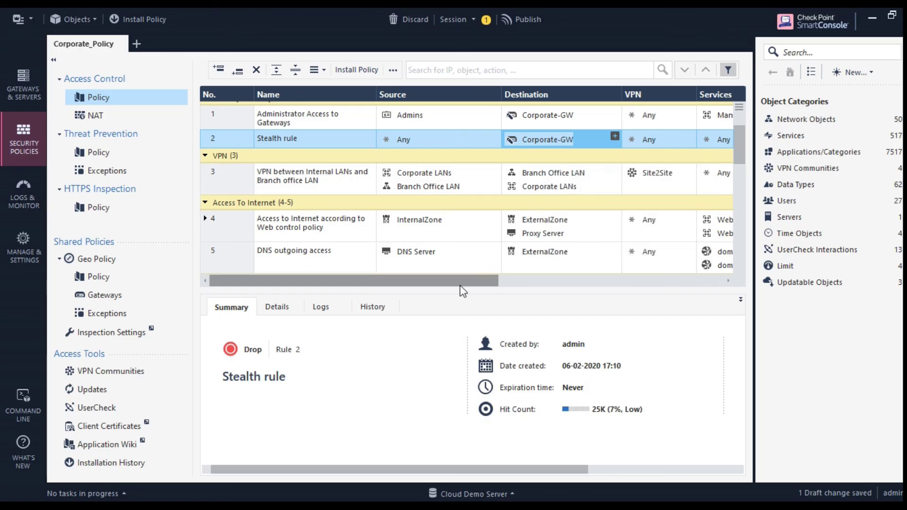
# - View the Stealth rule's Drop action options, then scroll down to Cleanup rule 14
pyautogui.moveTo(469, 280); pyautogui.dragTo(584, 280)
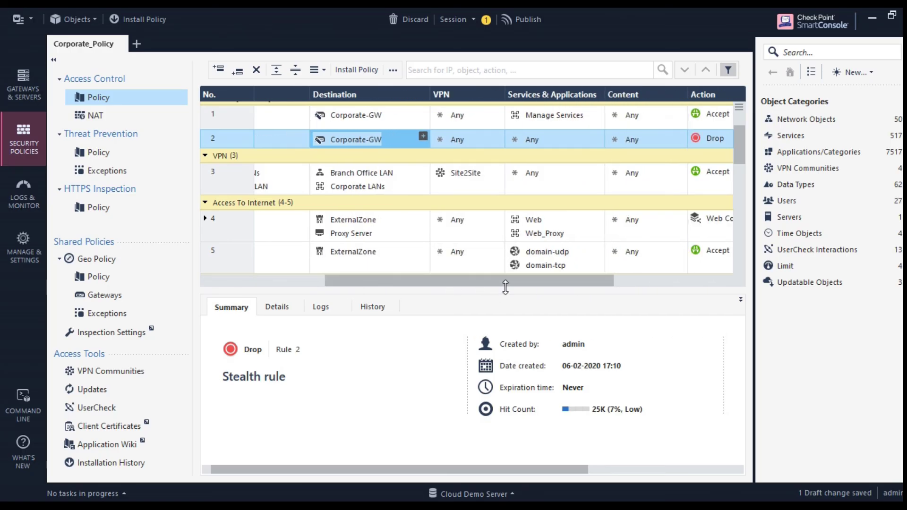
pyautogui.moveTo(454, 281); pyautogui.dragTo(563, 280)
pyautogui.rightClick(526, 138)
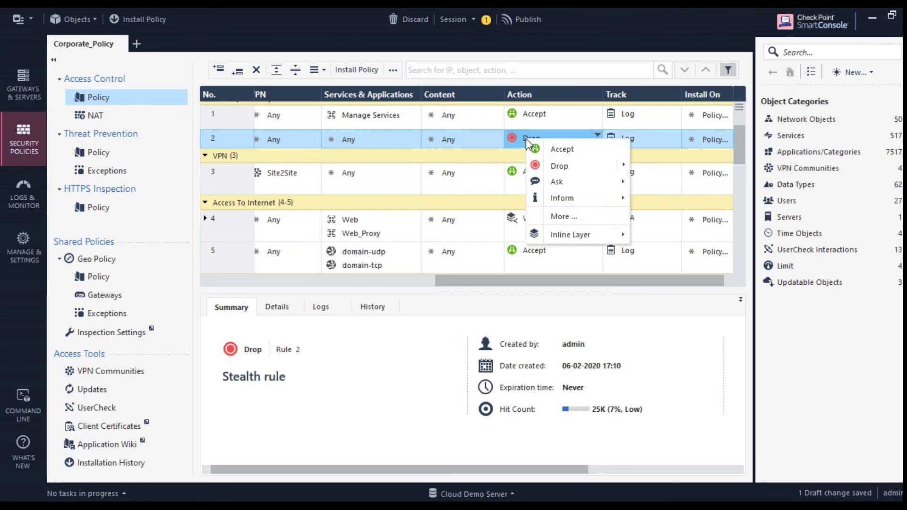
pyautogui.moveTo(490, 282); pyautogui.dragTo(233, 283)
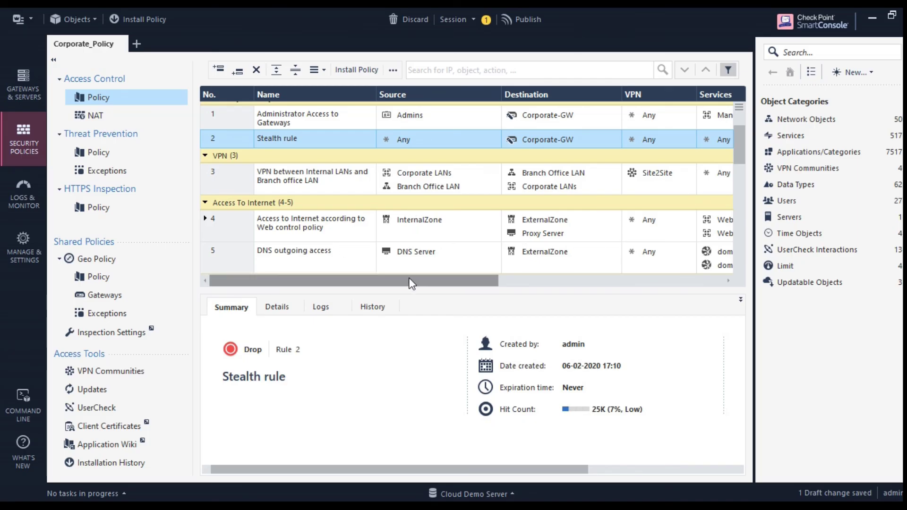
pyautogui.moveTo(740, 150); pyautogui.dragTo(741, 214)
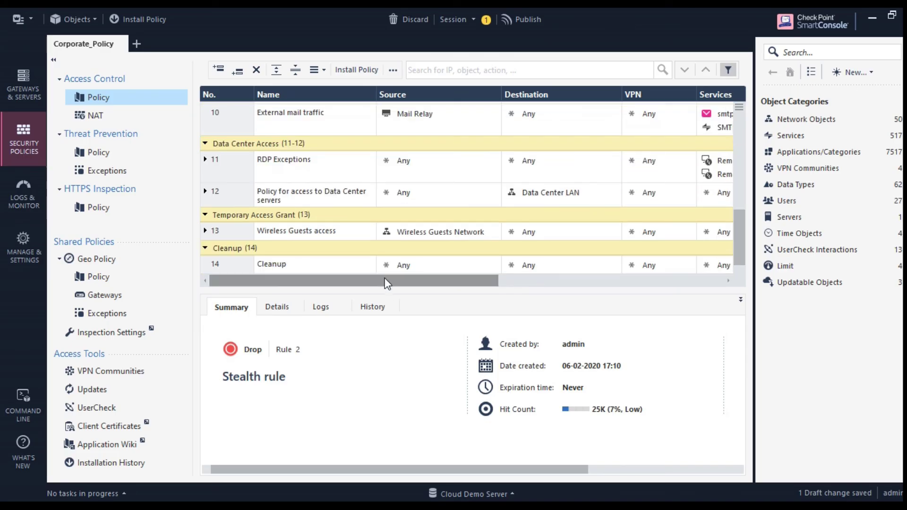
pyautogui.moveTo(371, 281); pyautogui.dragTo(344, 281)
pyautogui.moveTo(369, 283)
pyautogui.mouseDown()
pyautogui.moveTo(470, 303)
pyautogui.moveTo(359, 286)
pyautogui.mouseUp()
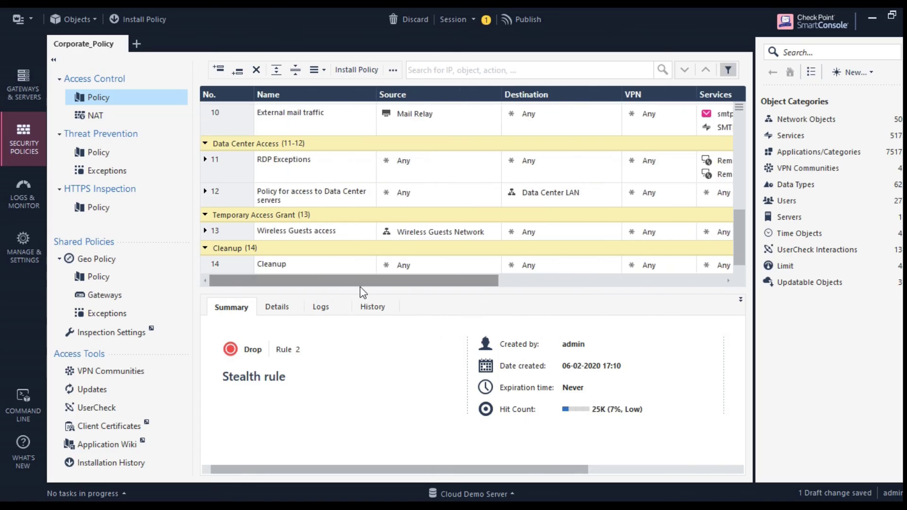